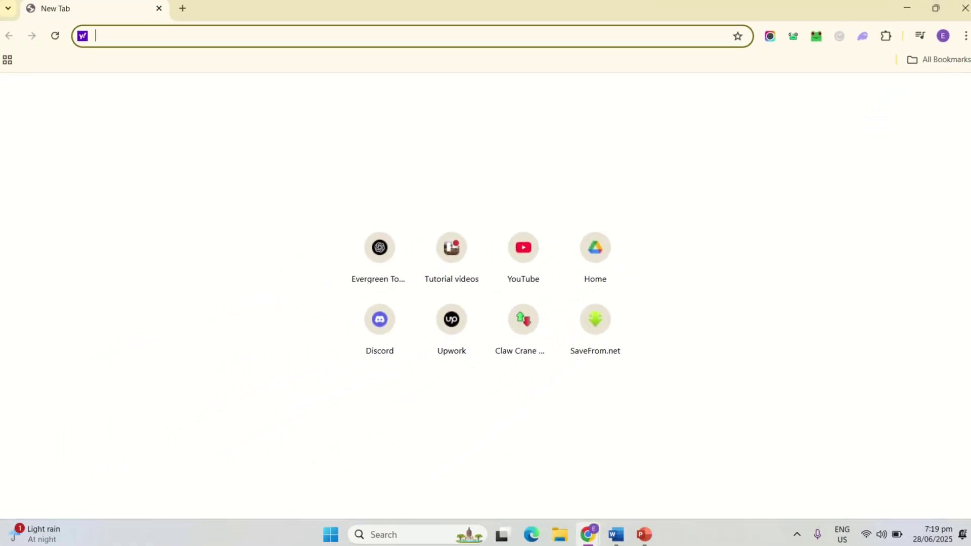
- Open the About Google Chrome page and confirm version 138 is up to date
click(966, 36)
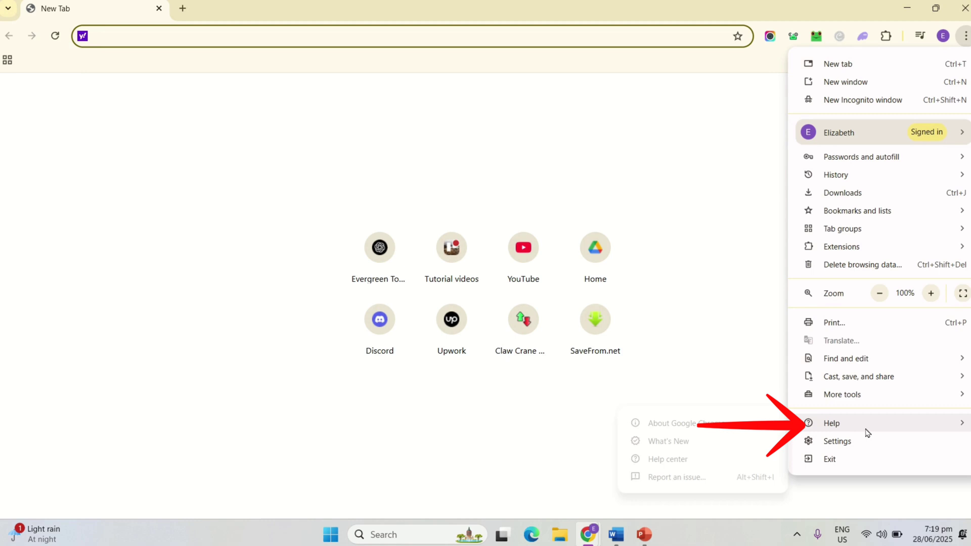
mouse_move(832, 422)
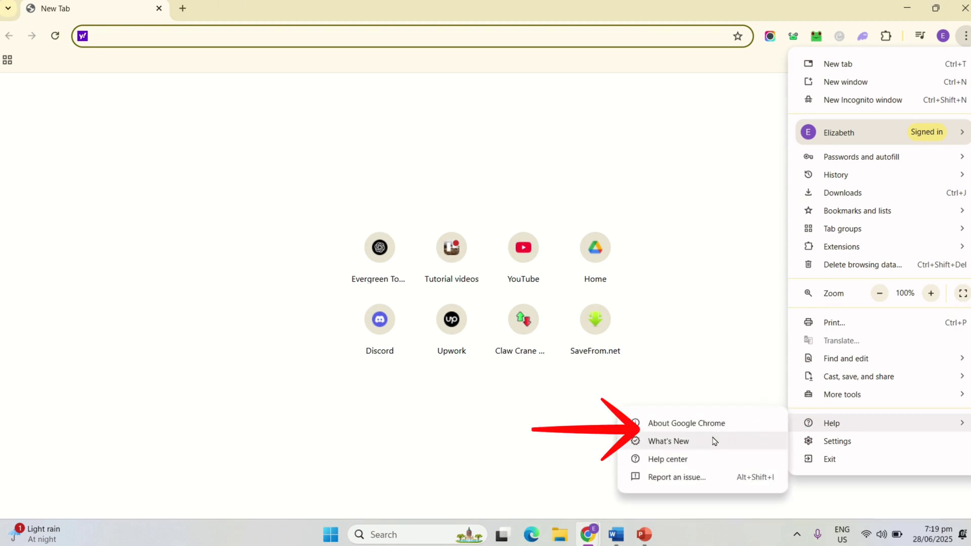
click(704, 429)
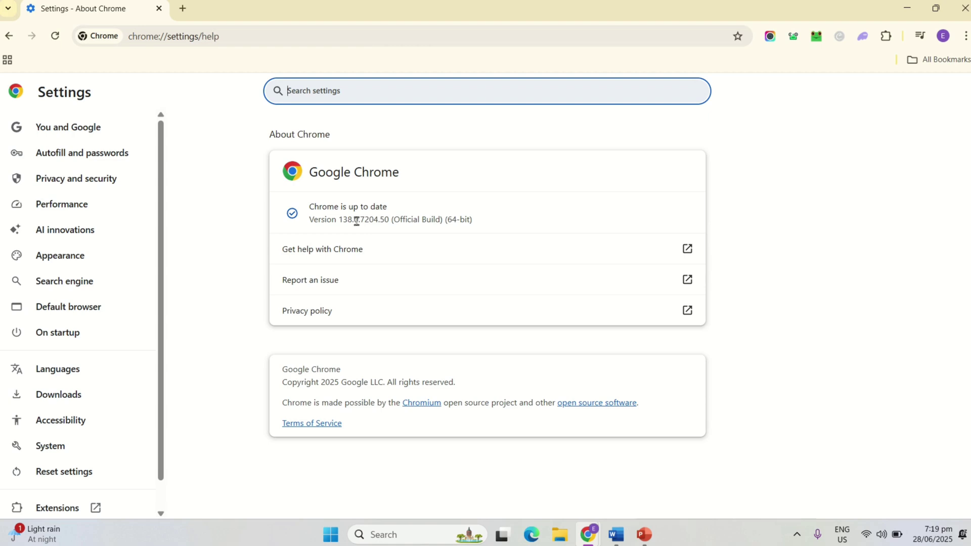
- Set Google as the default search engine, then check it in a new tab
click(105, 290)
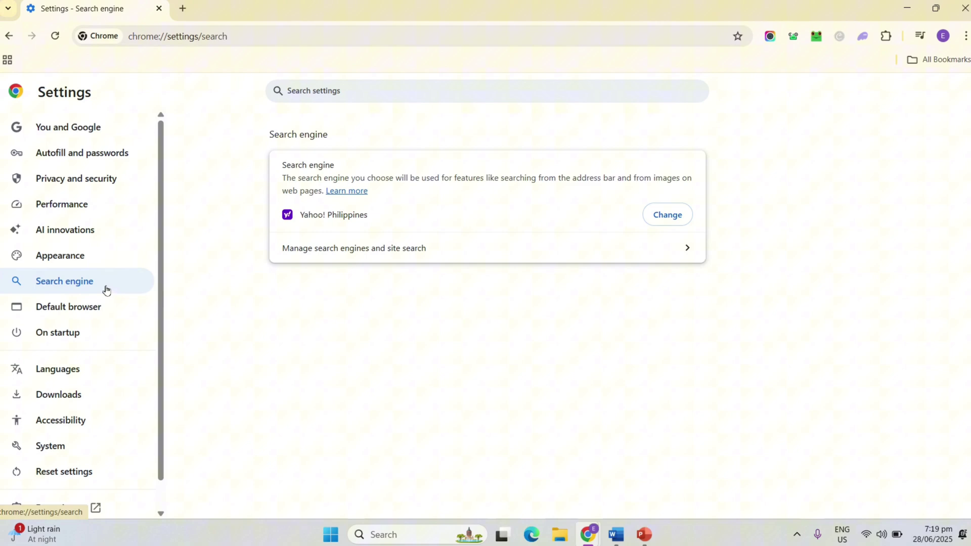
click(662, 219)
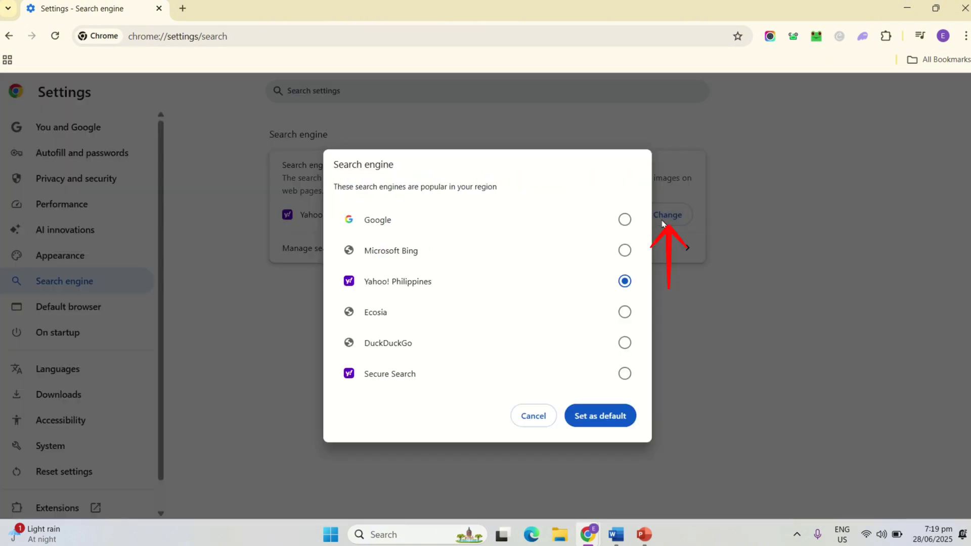
click(606, 232)
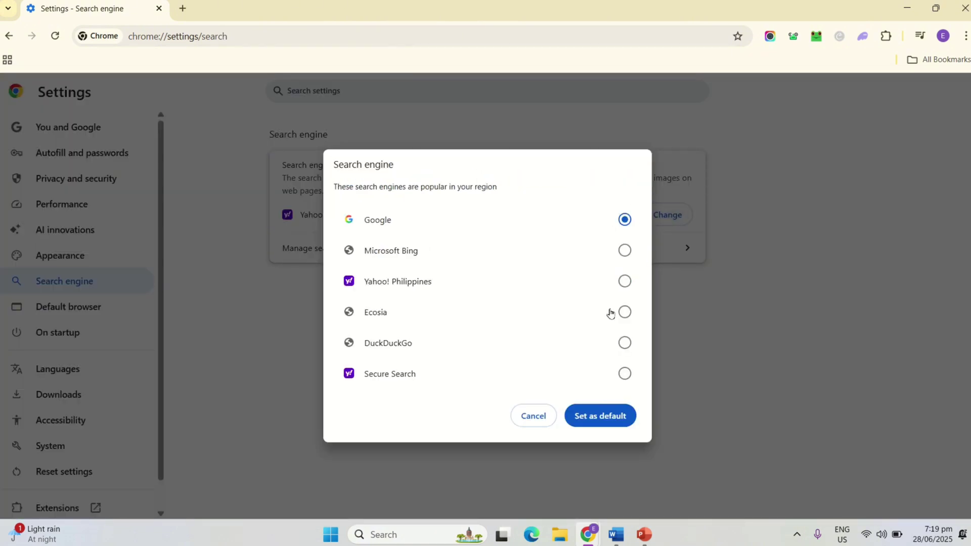
click(609, 416)
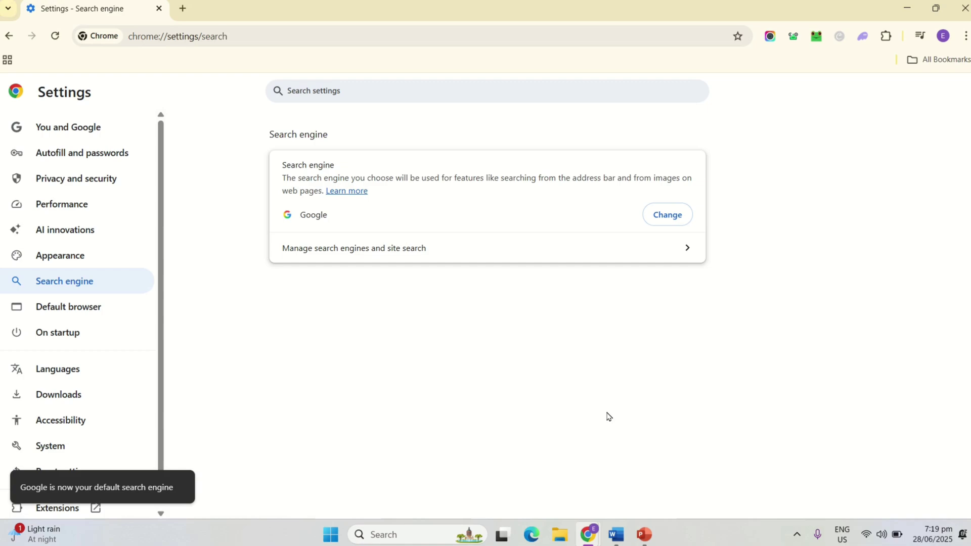
click(182, 9)
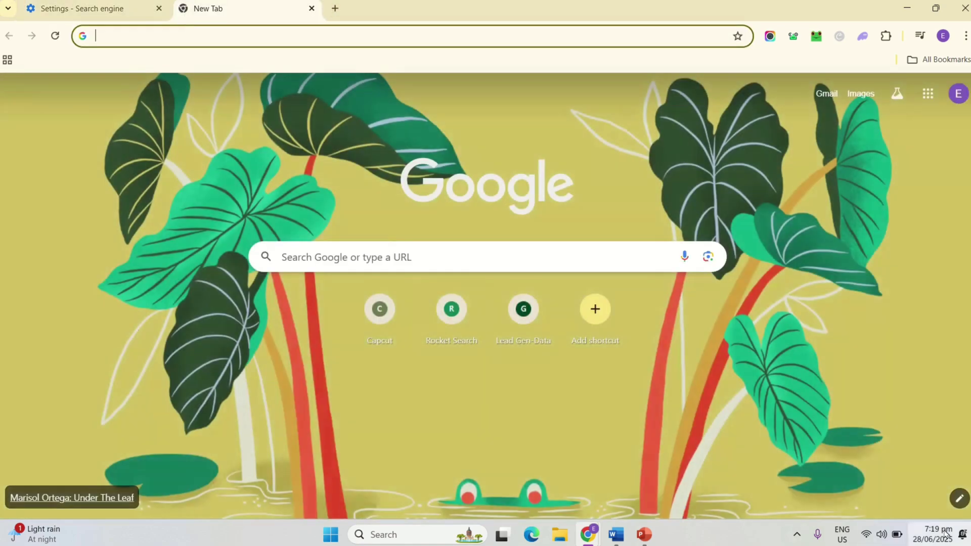